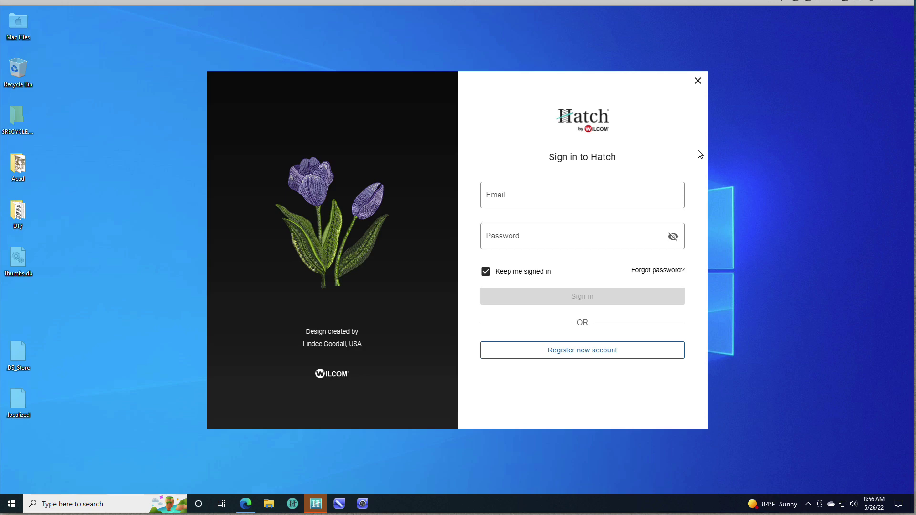
Step: Enter the Hatch account email and password and sign in
{"action": "left_click", "coordinate": [606, 199]}
{"action": "type", "text": "lindee"}
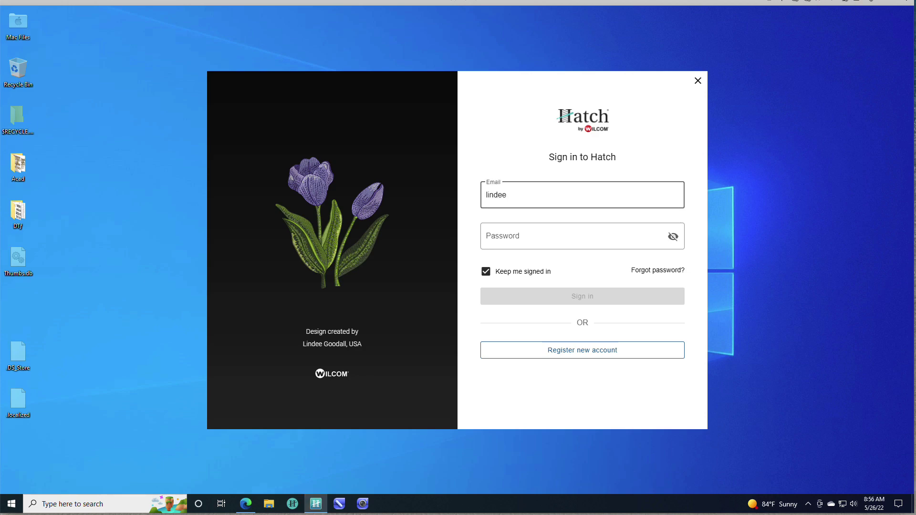
{"action": "left_click", "coordinate": [556, 237]}
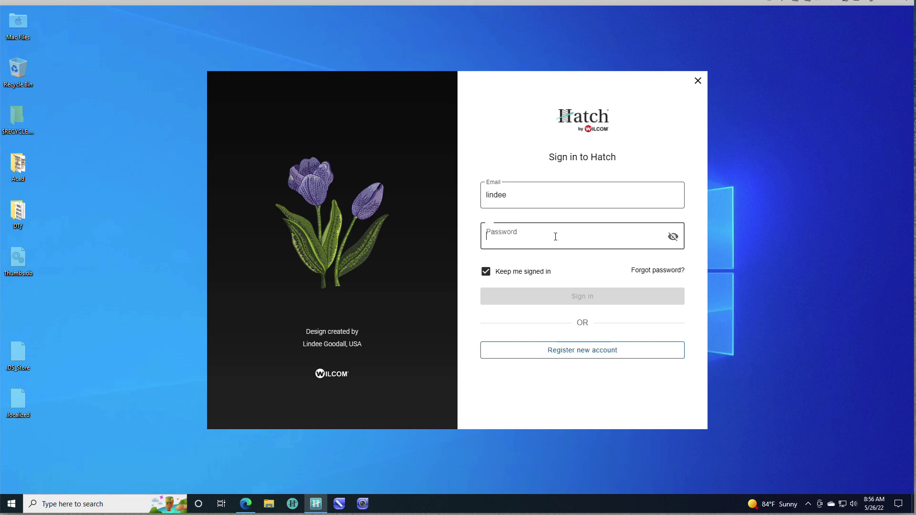
{"action": "type", "text": "•••••••••••••"}
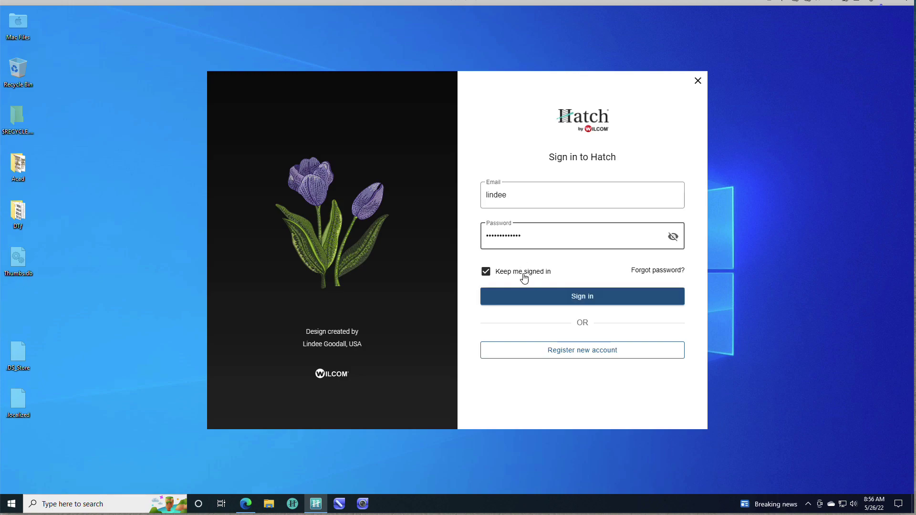
{"action": "left_click", "coordinate": [548, 297]}
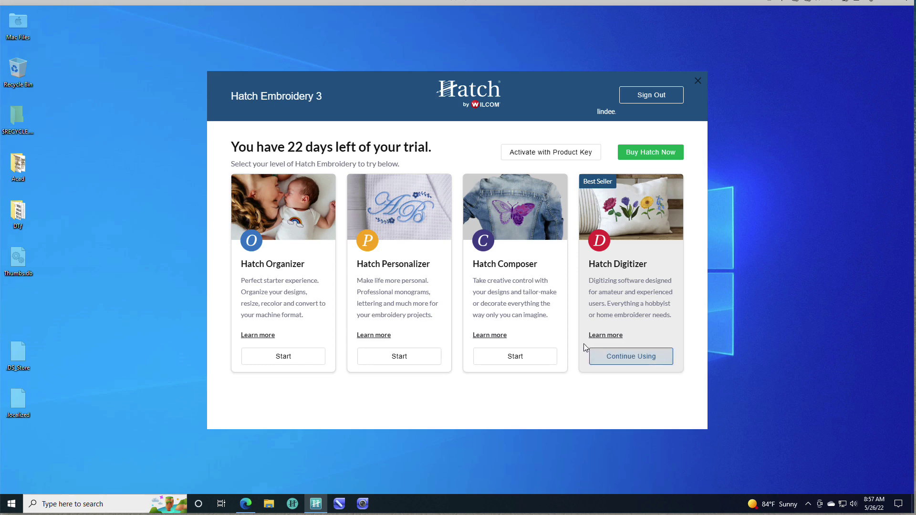
Step: Continue using the Hatch Digitizer trial from the product level page
{"action": "left_click", "coordinate": [633, 359]}
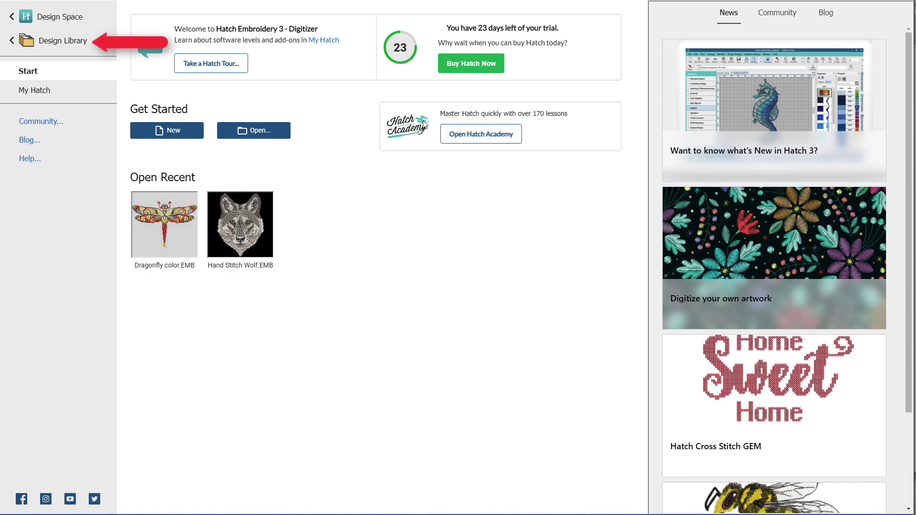
Step: Search the Design Library for 'animals'
{"action": "left_click", "coordinate": [65, 41]}
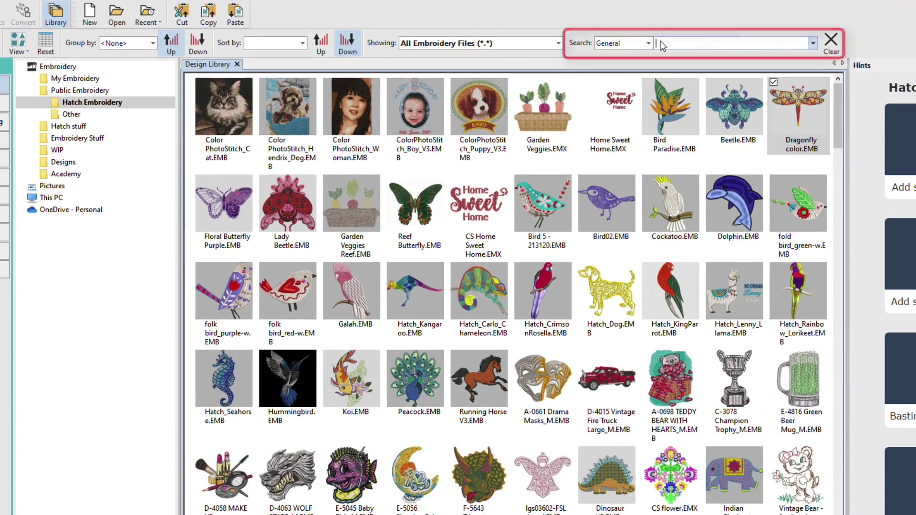
{"action": "left_click", "coordinate": [622, 47]}
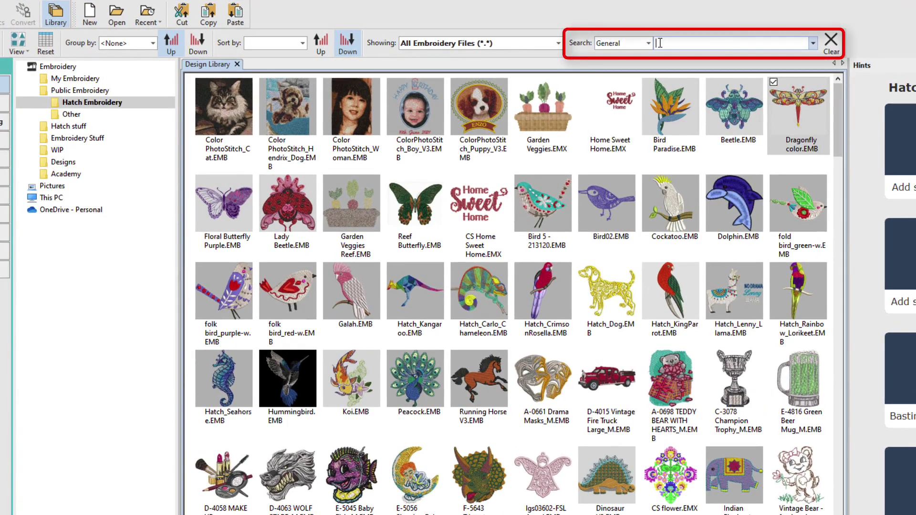
{"action": "type", "text": "animals"}
{"action": "key", "text": "Return"}
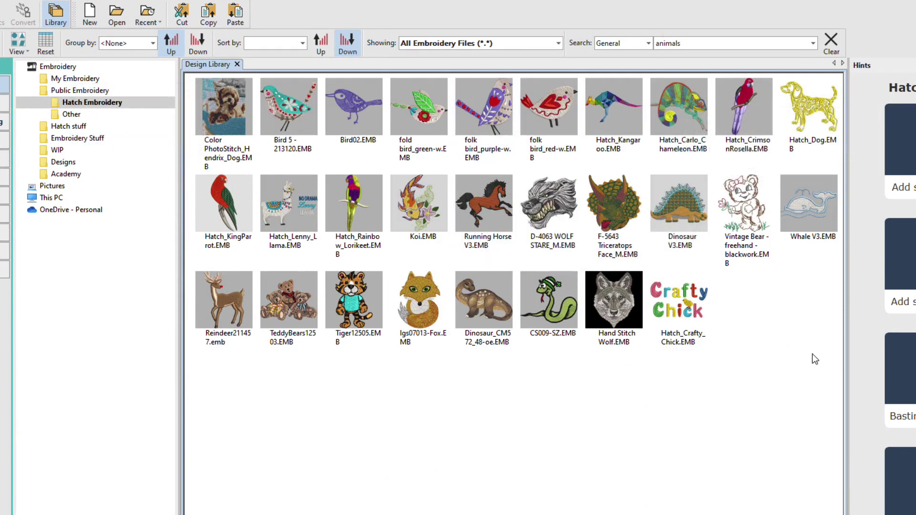
Step: Load Hand Stitch Wolf, clear the library search, and load Dragonfly color
{"action": "double_click", "coordinate": [605, 307]}
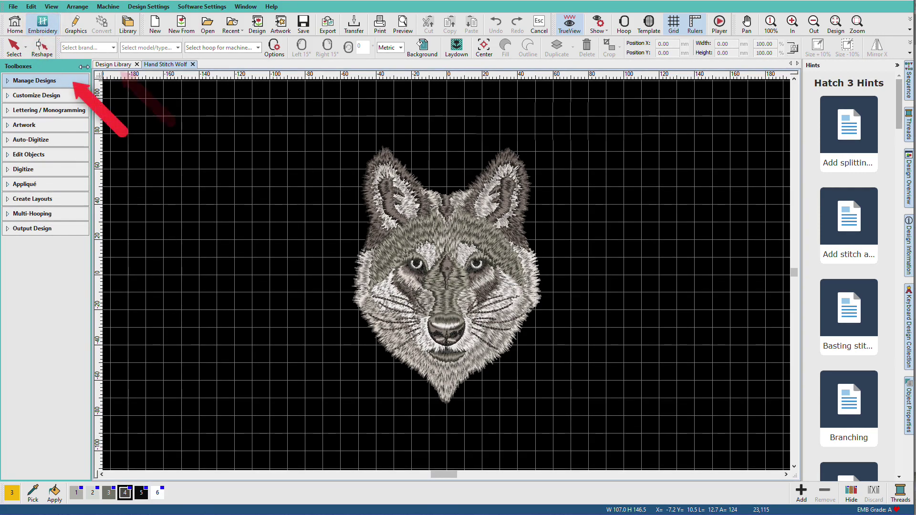
{"action": "left_click", "coordinate": [64, 83]}
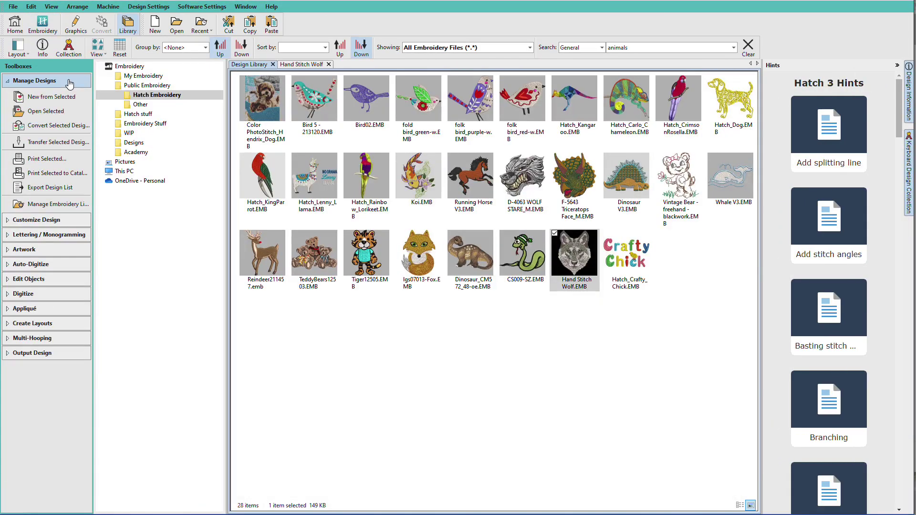
{"action": "left_click", "coordinate": [749, 47]}
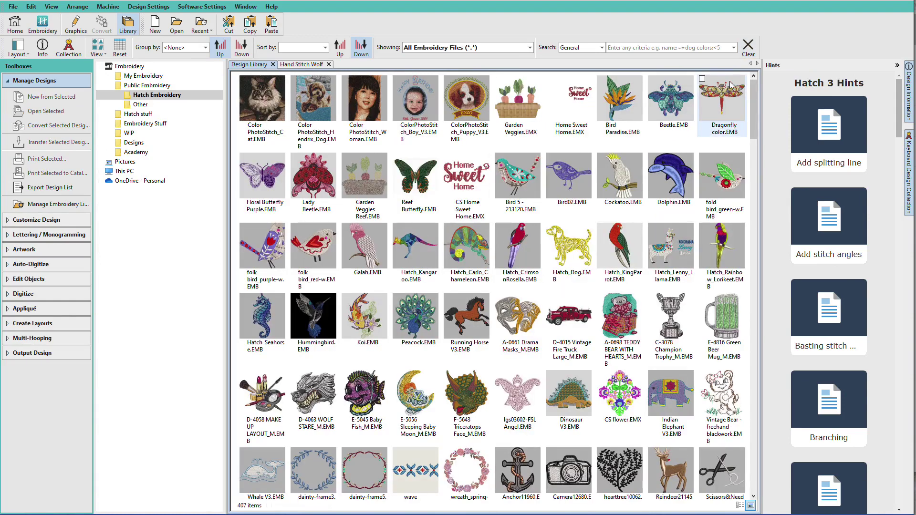
{"action": "mouse_move", "coordinate": [721, 99]}
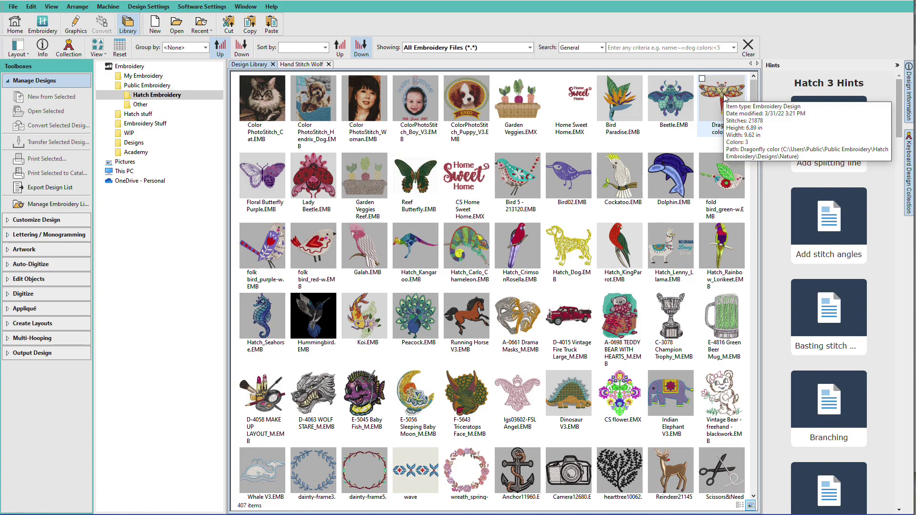
{"action": "double_click", "coordinate": [725, 101]}
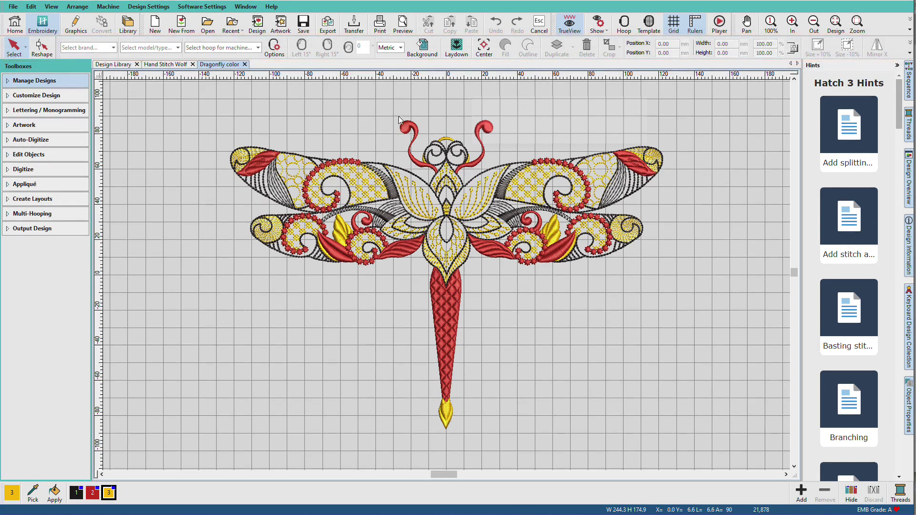
{"action": "left_click", "coordinate": [407, 129]}
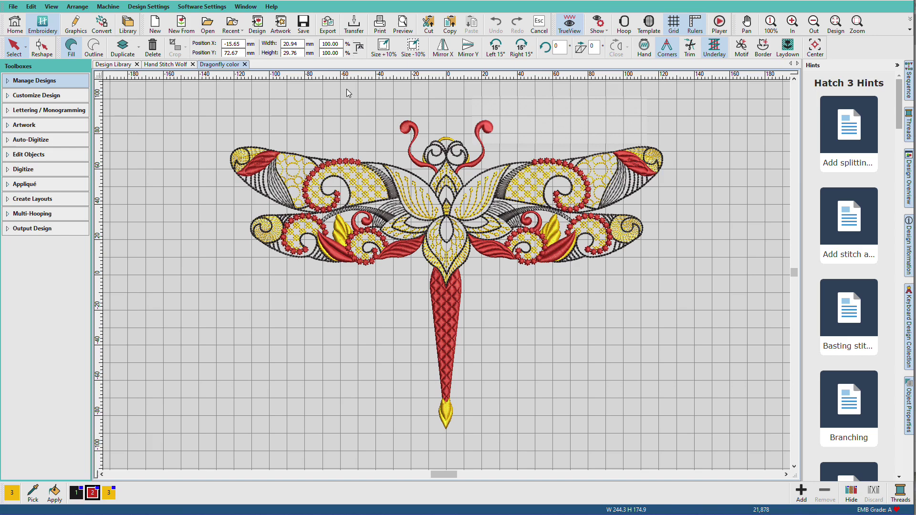
{"action": "key", "text": "Escape"}
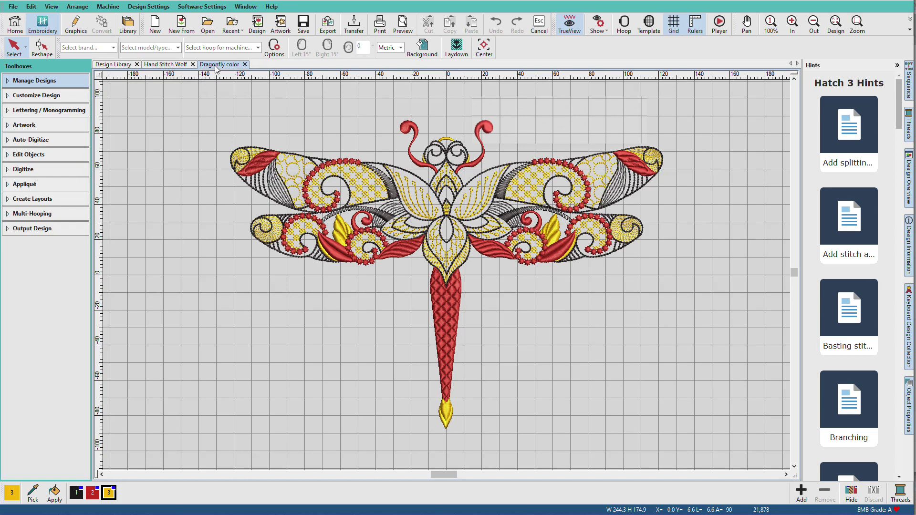
{"action": "left_click", "coordinate": [231, 25]}
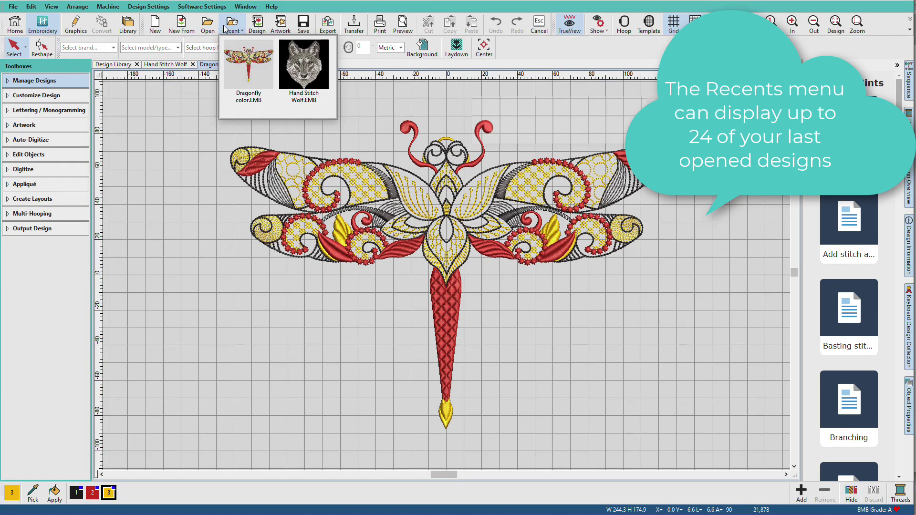
{"action": "left_click", "coordinate": [205, 102]}
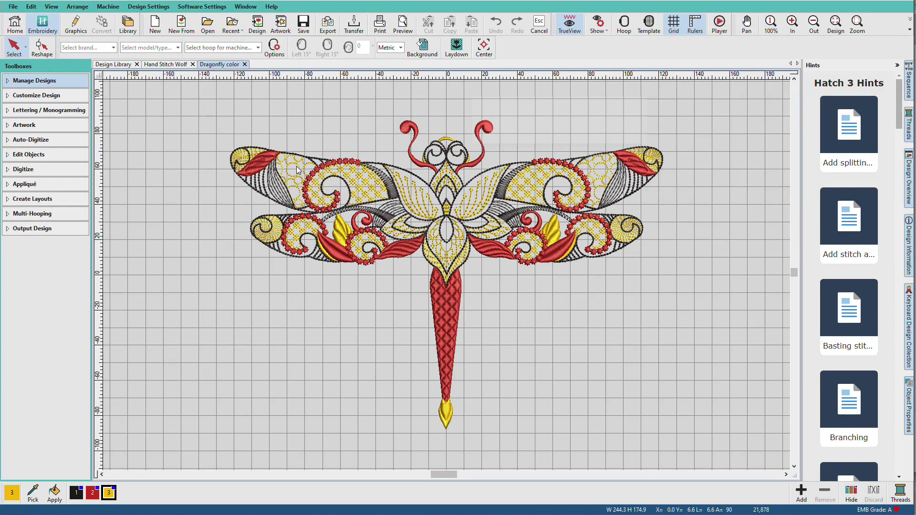
Step: With Hand Stitch Wolf in front, expand the Lettering/Monogramming, Edit Objects, Artwork and Output Design toolboxes
{"action": "left_click", "coordinate": [165, 64]}
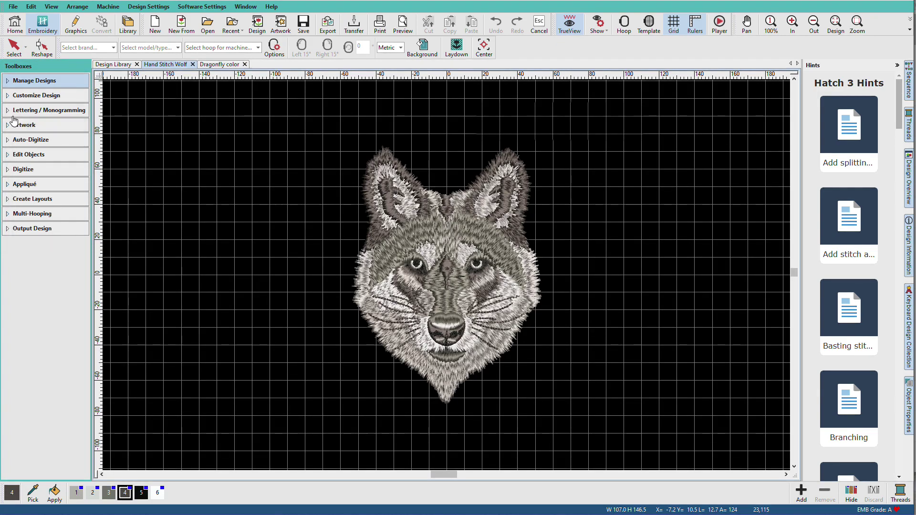
{"action": "left_click", "coordinate": [7, 112]}
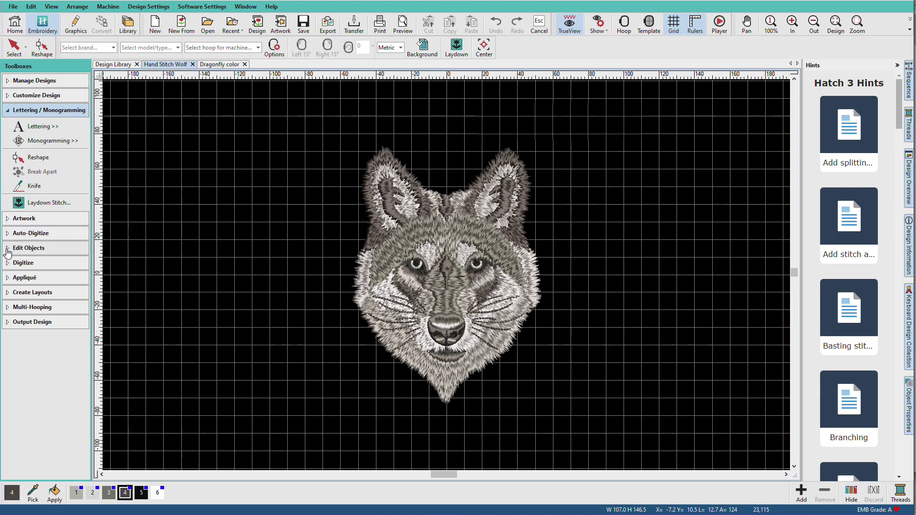
{"action": "left_click", "coordinate": [7, 248]}
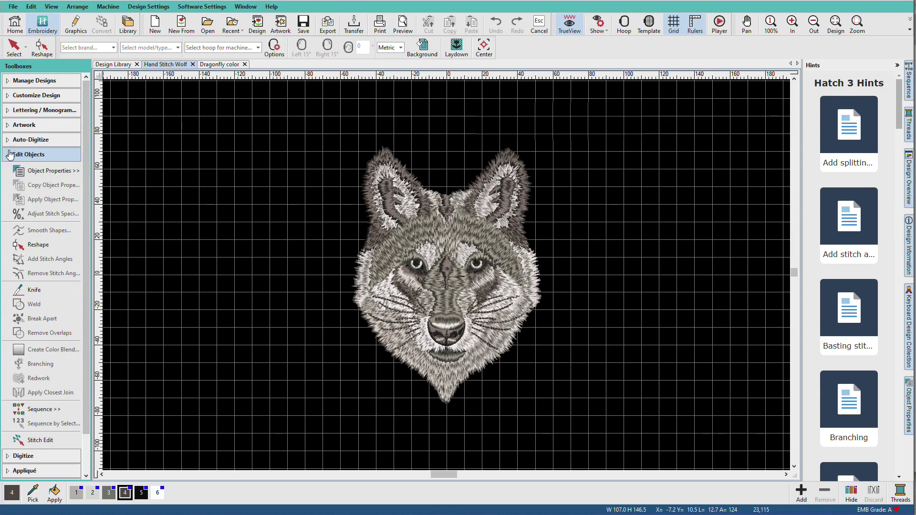
{"action": "left_click", "coordinate": [7, 126]}
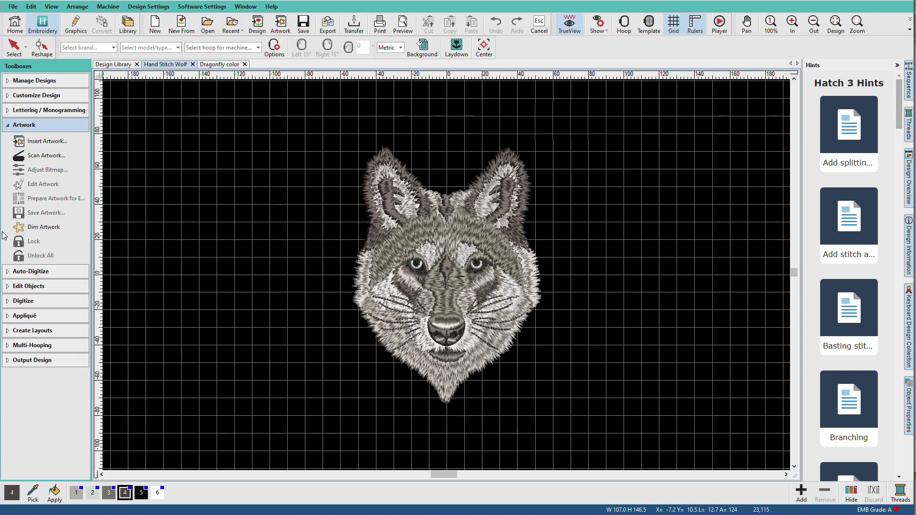
{"action": "left_click", "coordinate": [9, 360]}
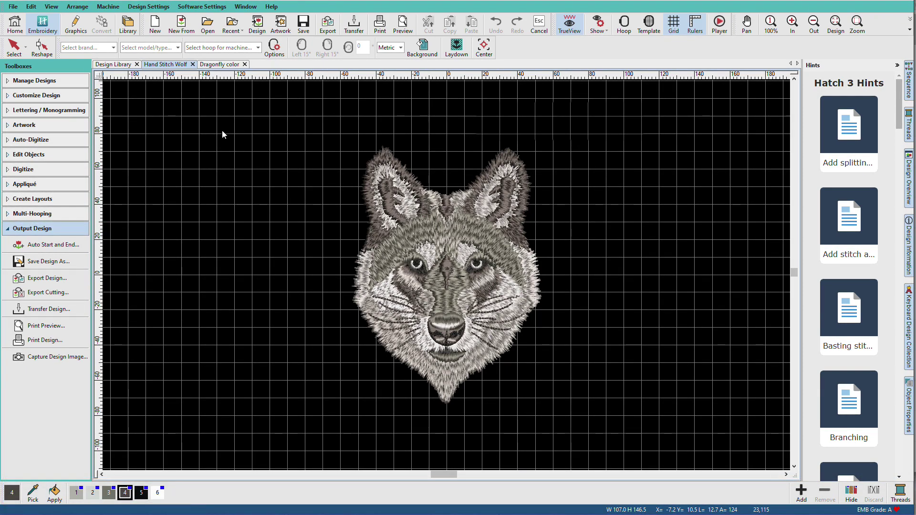
Step: From the Dragonfly color design, create a new blank design Design1
{"action": "left_click", "coordinate": [219, 65]}
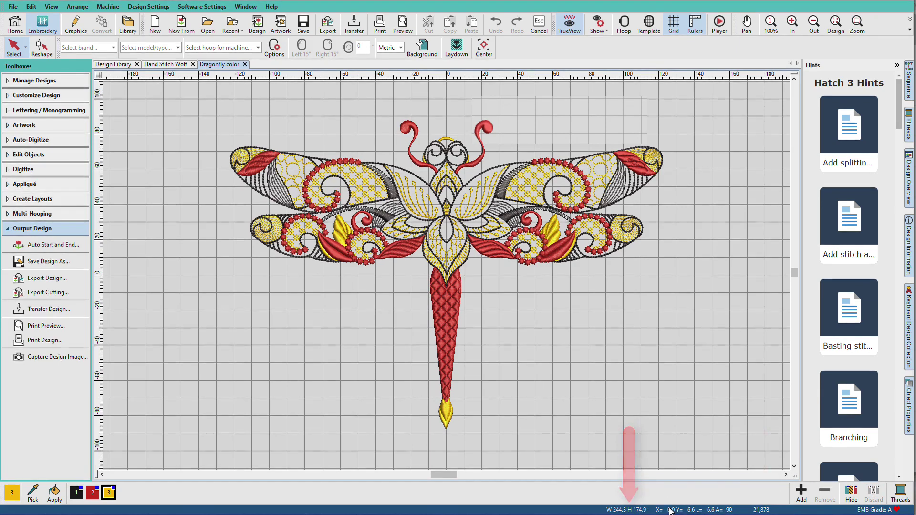
{"action": "left_click", "coordinate": [156, 27]}
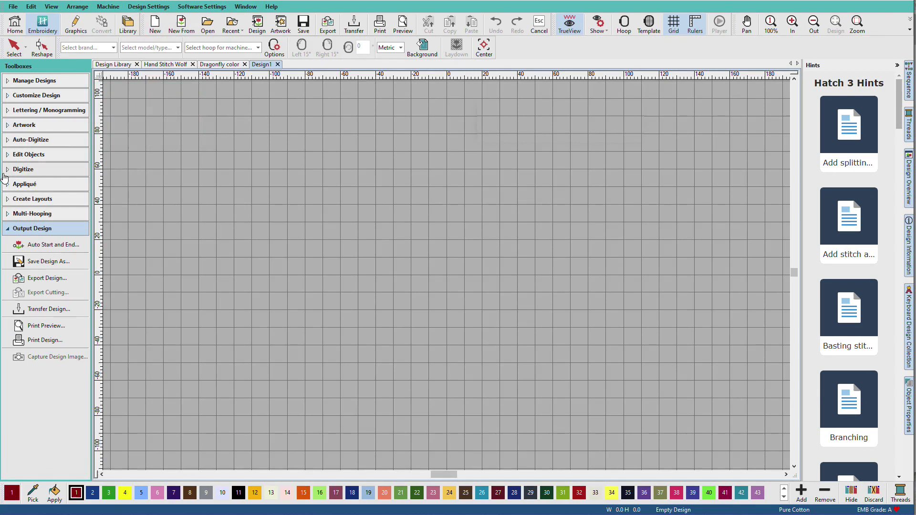
Step: Draw a tatami-filled red oval with the Digitize Circle/Oval tool on Design1
{"action": "left_click", "coordinate": [9, 169]}
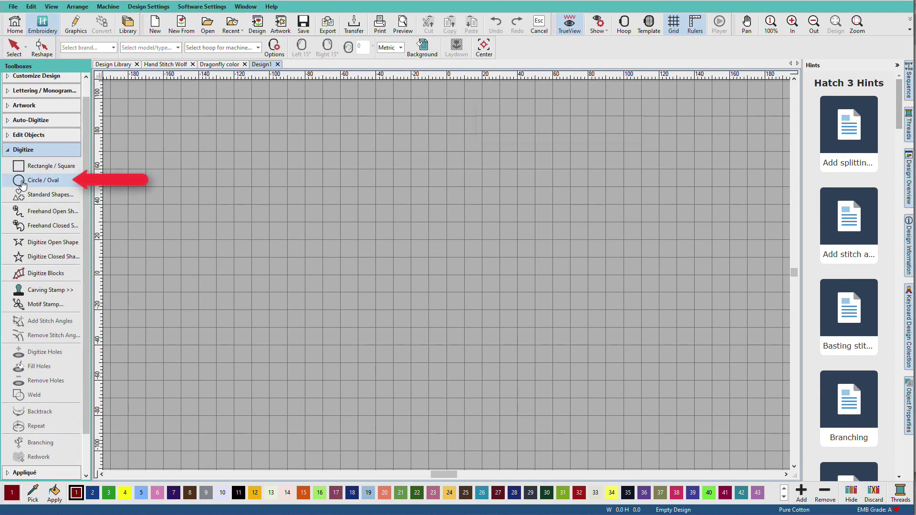
{"action": "left_click", "coordinate": [19, 180]}
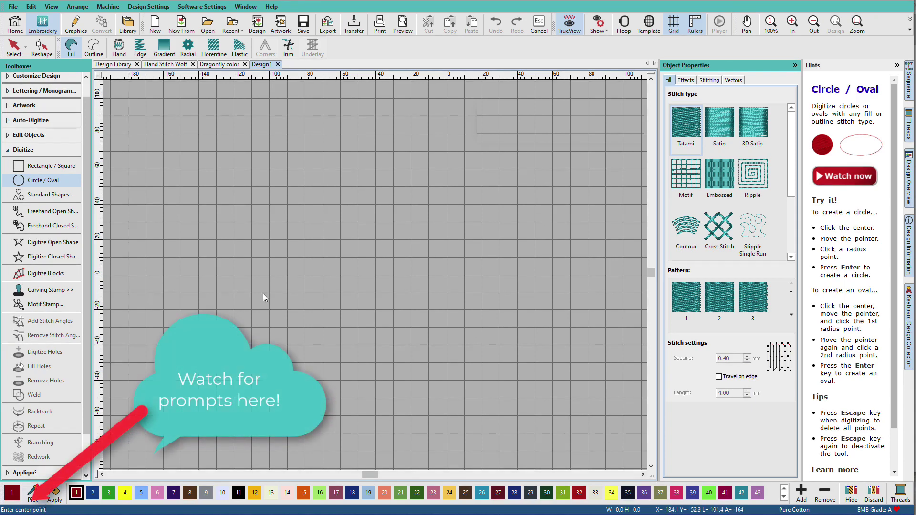
{"action": "left_click", "coordinate": [333, 263]}
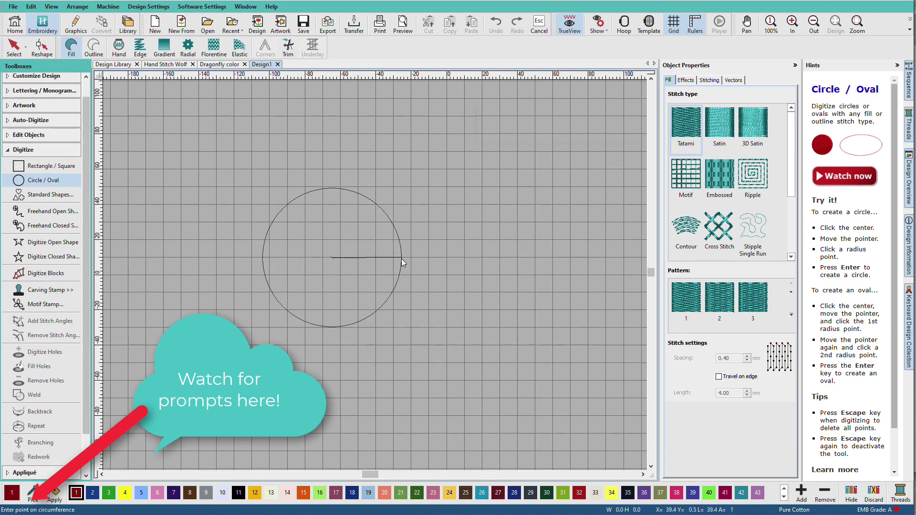
{"action": "left_click", "coordinate": [403, 258]}
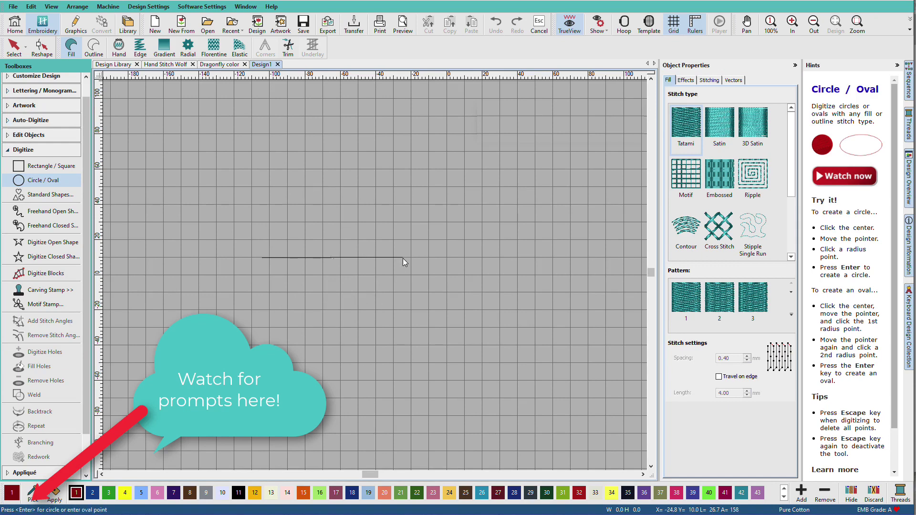
{"action": "left_click", "coordinate": [379, 214]}
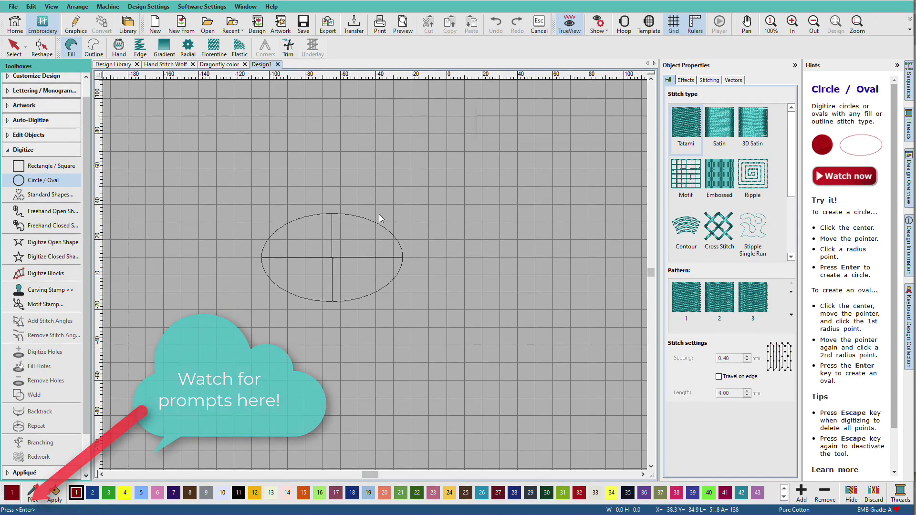
{"action": "key", "text": "Return"}
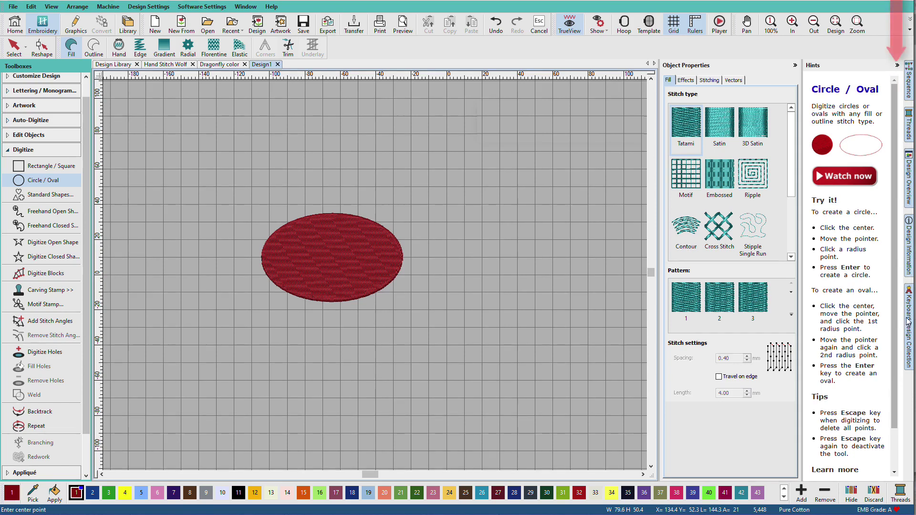
Step: Hide the Hints, Object Properties and Sequence dockers, then show the Window menu layouts
{"action": "left_click", "coordinate": [897, 66]}
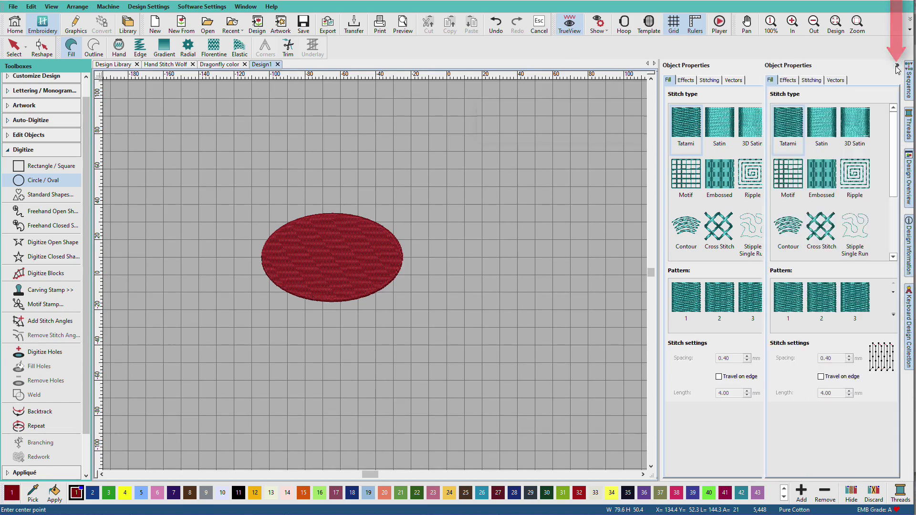
{"action": "left_click", "coordinate": [909, 91]}
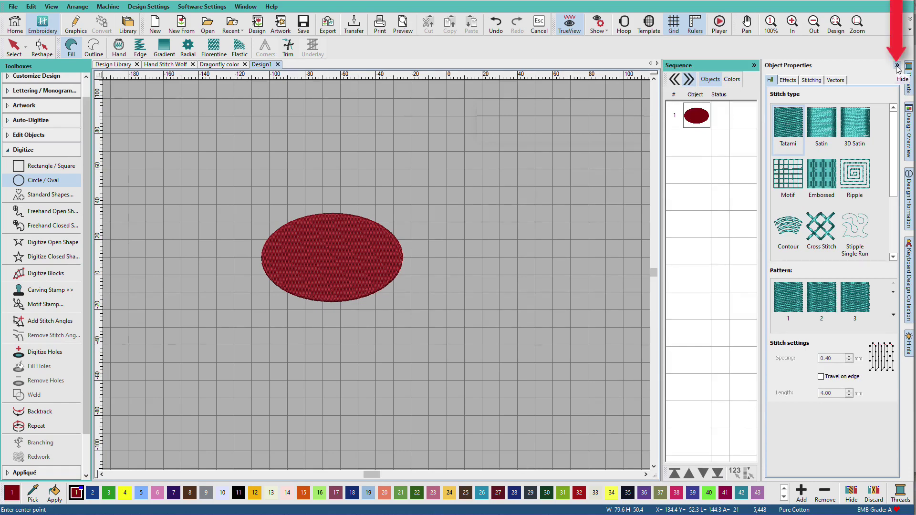
{"action": "left_click", "coordinate": [898, 67]}
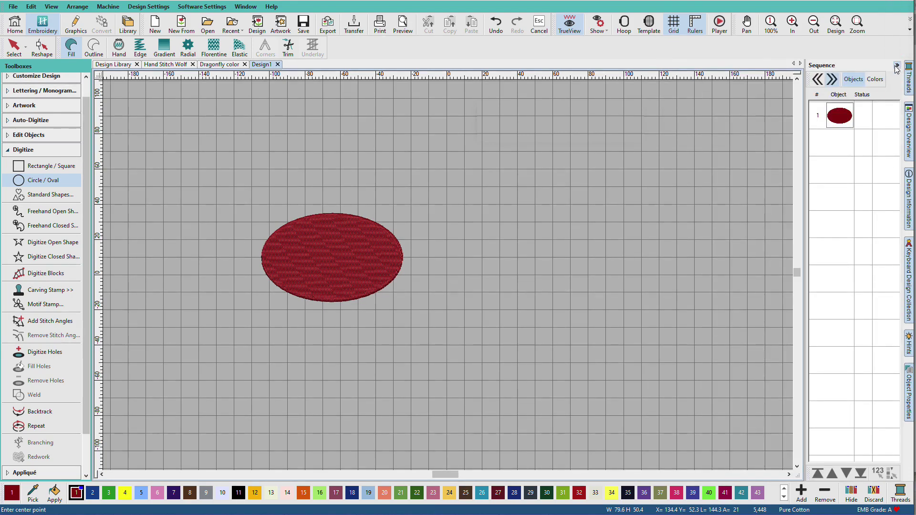
{"action": "left_click", "coordinate": [897, 66]}
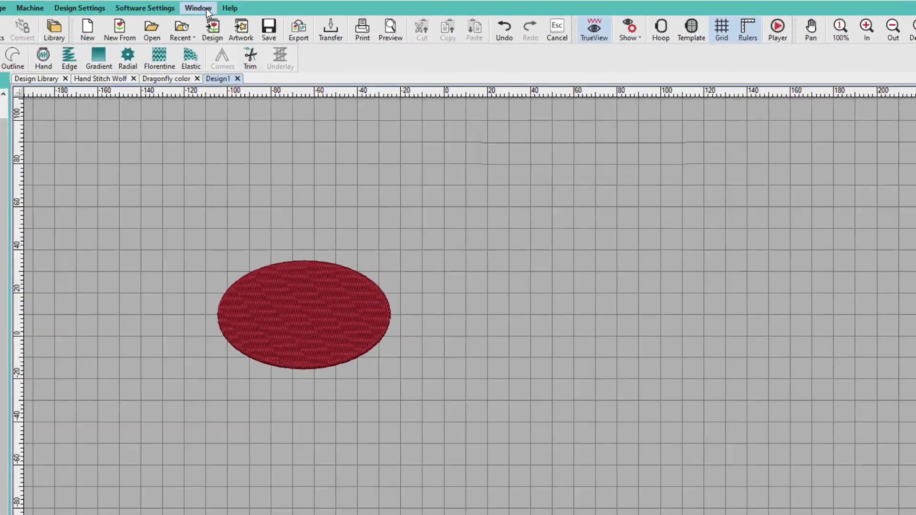
{"action": "left_click", "coordinate": [245, 6]}
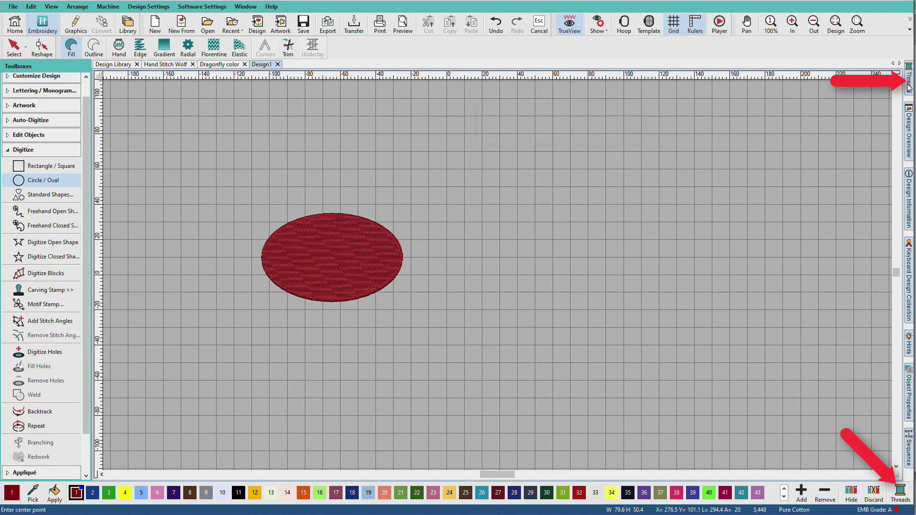
{"action": "left_click", "coordinate": [900, 492]}
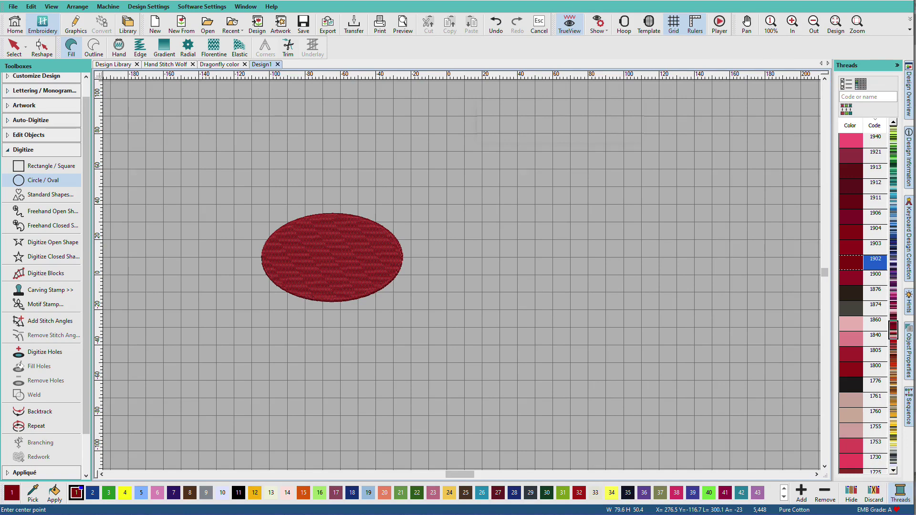
{"action": "left_click", "coordinate": [899, 66]}
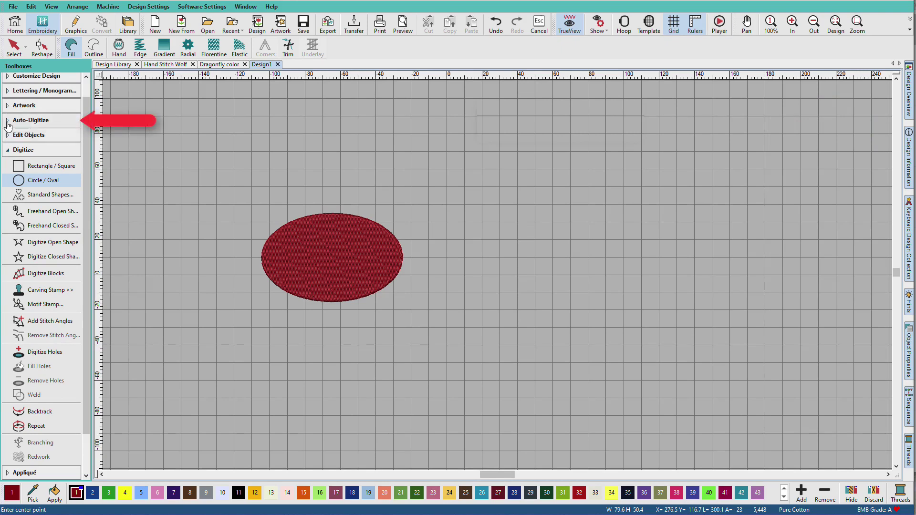
Step: Expand the Auto-Digitize toolbox before returning to the Organizer start page
{"action": "left_click", "coordinate": [7, 120]}
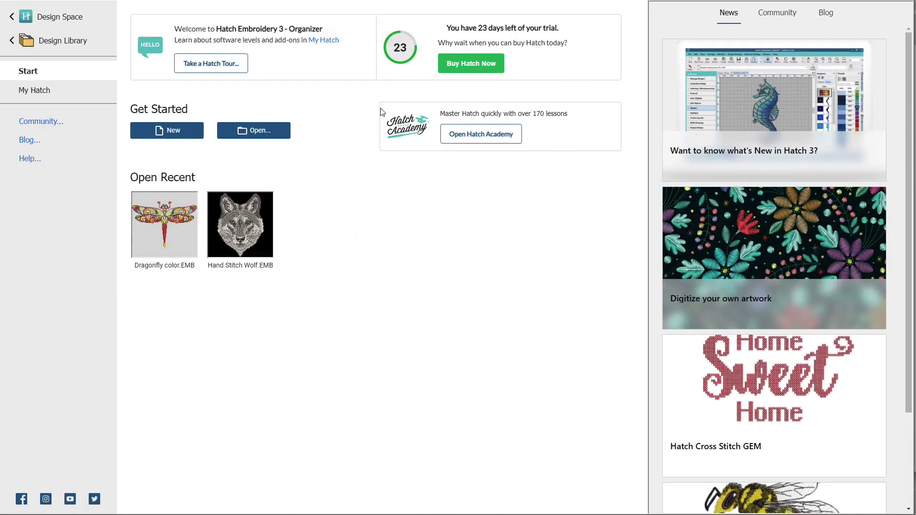
Step: Load Hand Stitch Wolf from Open Recent and browse the Output Design and Customize Design toolboxes
{"action": "left_click", "coordinate": [238, 222]}
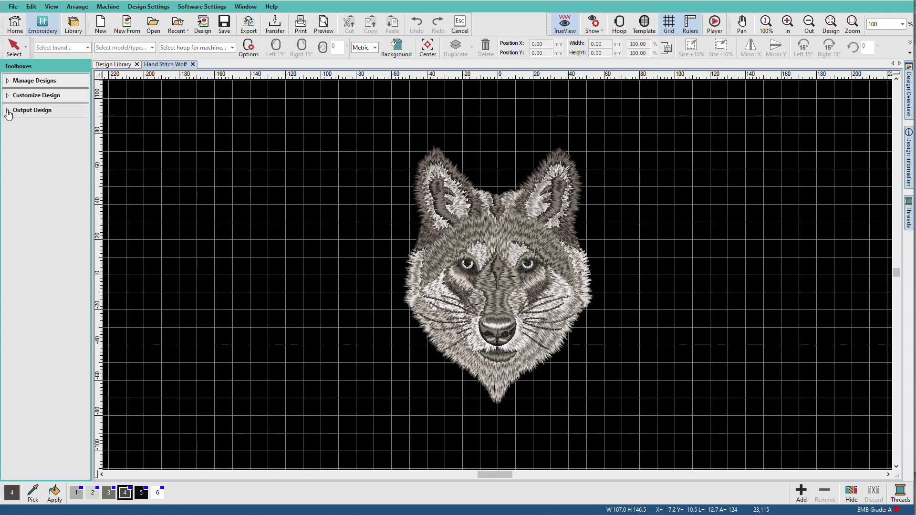
{"action": "left_click", "coordinate": [9, 110]}
{"action": "left_click", "coordinate": [8, 97]}
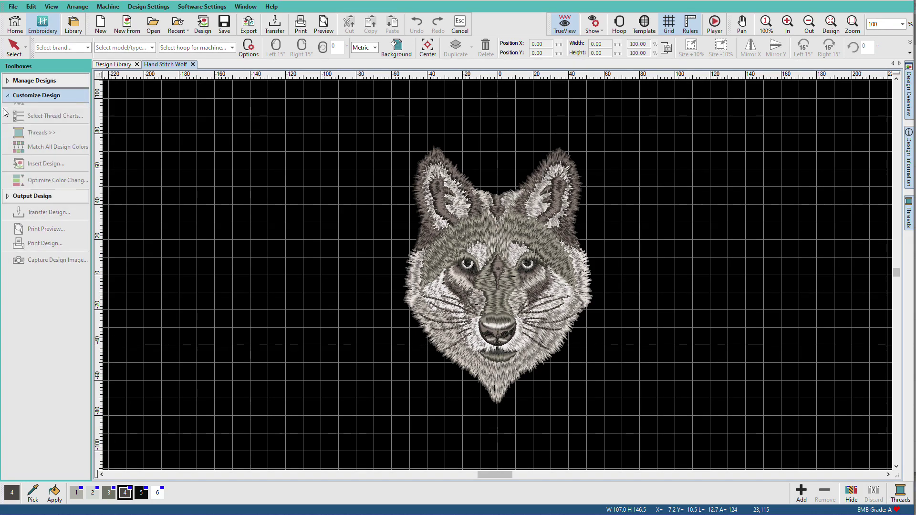
{"action": "left_click", "coordinate": [8, 95]}
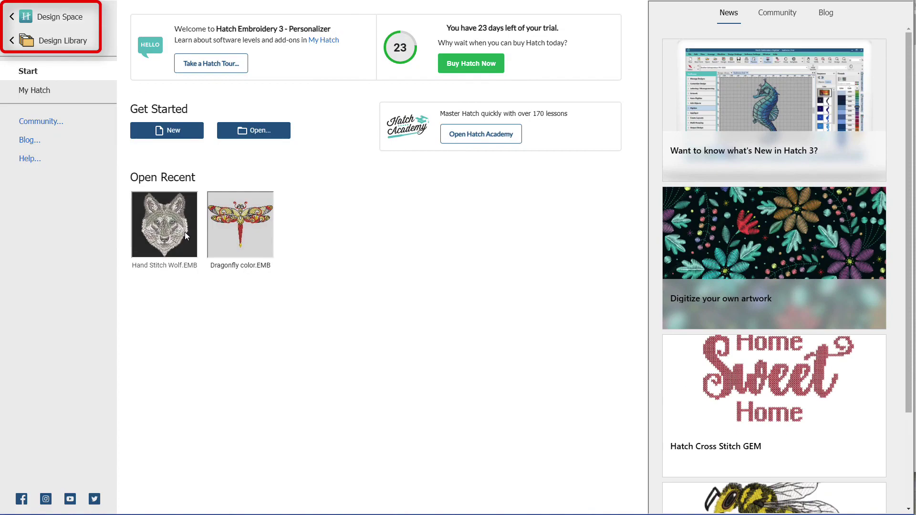
Step: Open the Hand Stitch Wolf.EMB design from Open Recent at the Personalizer level
{"action": "double_click", "coordinate": [164, 224]}
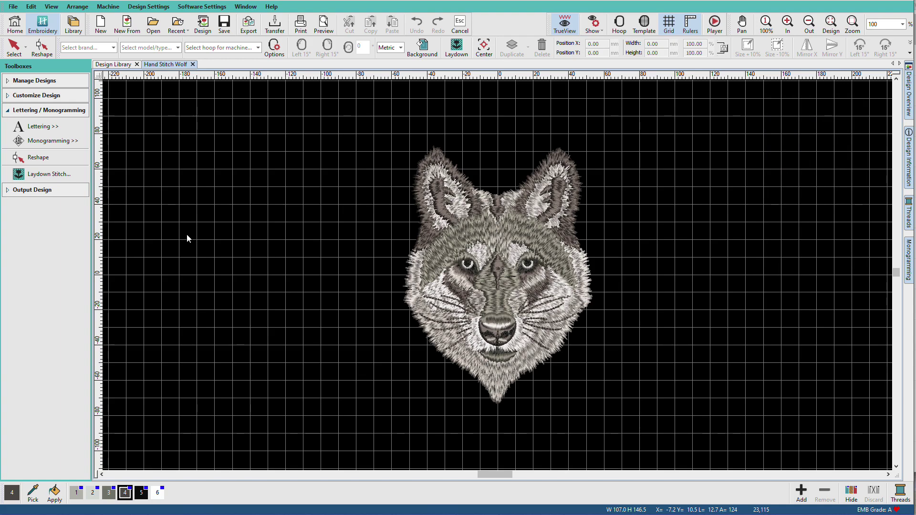
Step: Show the Monogramming Letters settings and browse the available fonts list
{"action": "left_click", "coordinate": [61, 142]}
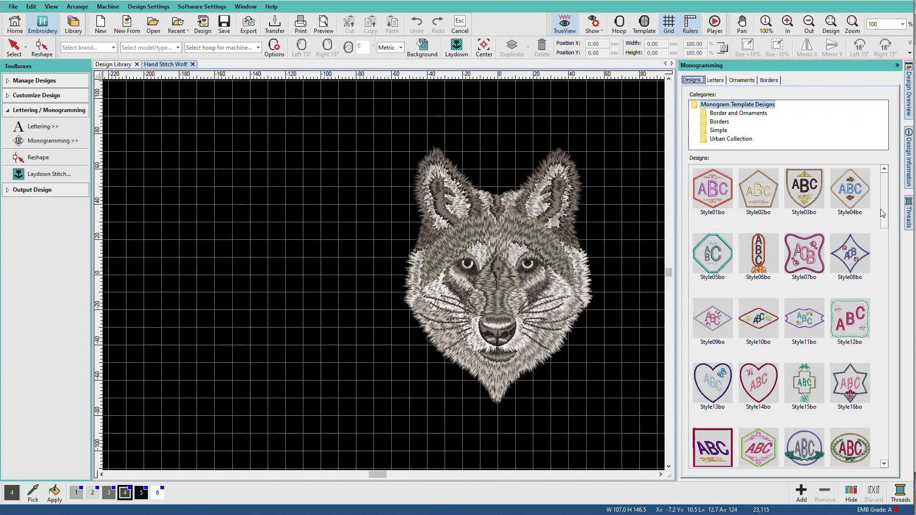
{"action": "mouse_move", "coordinate": [885, 201]}
{"action": "left_mouse_down"}
{"action": "mouse_move", "coordinate": [885, 351]}
{"action": "mouse_move", "coordinate": [886, 172]}
{"action": "left_mouse_up"}
{"action": "left_click", "coordinate": [715, 81]}
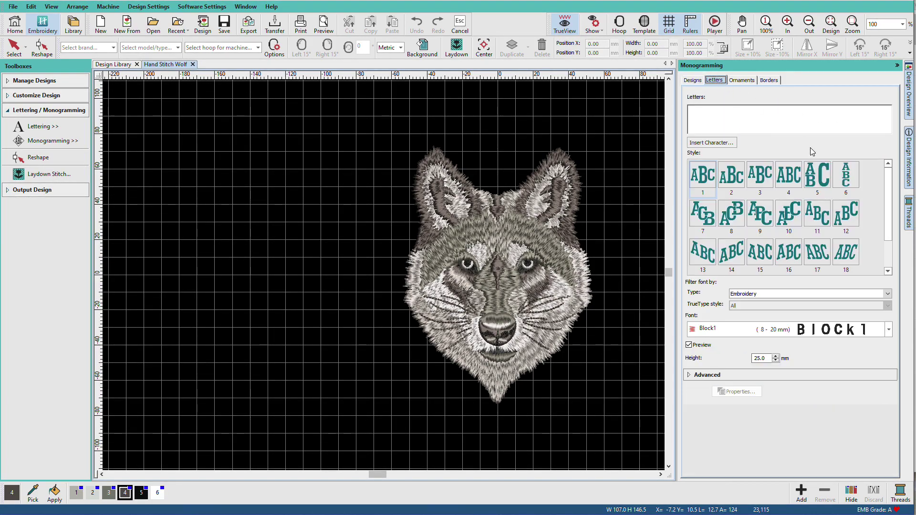
{"action": "left_click", "coordinate": [891, 331]}
{"action": "scroll", "coordinate": [827, 373], "scroll_direction": "down", "scroll_amount": 5}
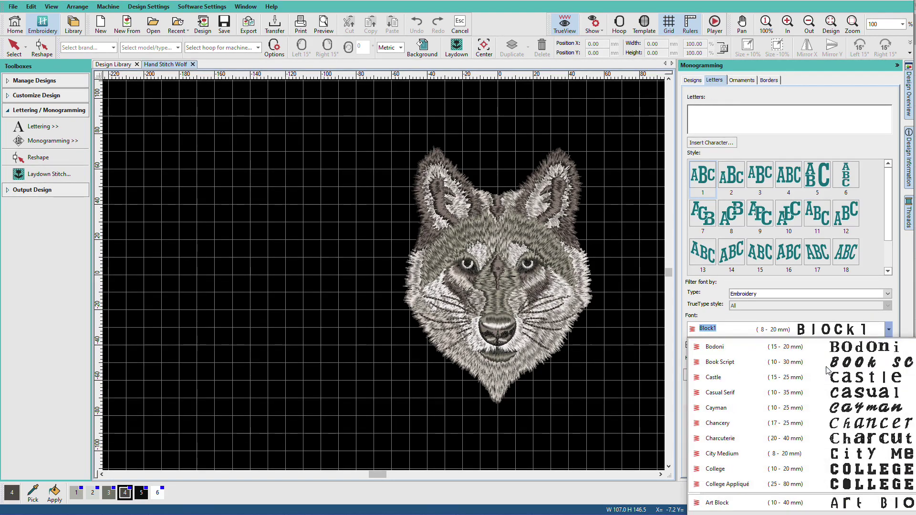
{"action": "scroll", "coordinate": [827, 373], "scroll_direction": "down", "scroll_amount": 5}
{"action": "scroll", "coordinate": [827, 372], "scroll_direction": "down", "scroll_amount": 3}
{"action": "scroll", "coordinate": [825, 372], "scroll_direction": "down", "scroll_amount": 5}
{"action": "scroll", "coordinate": [824, 373], "scroll_direction": "down", "scroll_amount": 5}
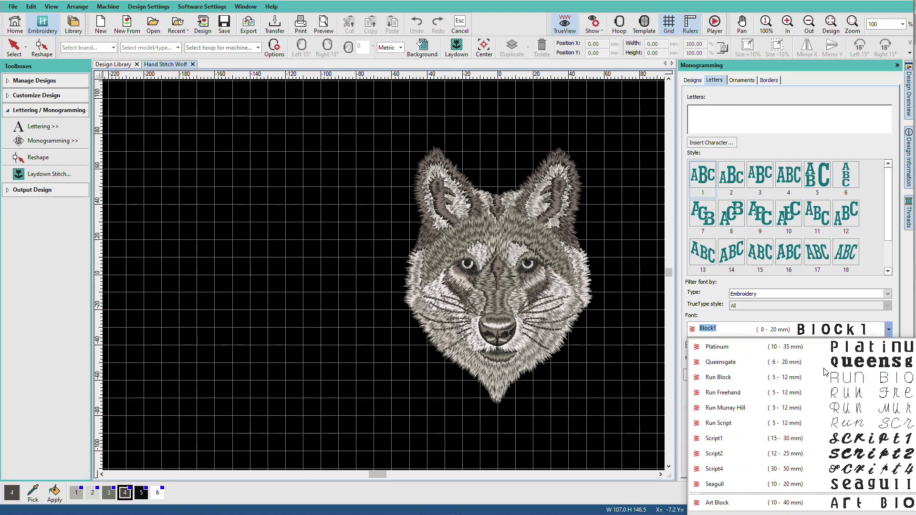
{"action": "scroll", "coordinate": [826, 372], "scroll_direction": "down", "scroll_amount": 3}
{"action": "scroll", "coordinate": [824, 372], "scroll_direction": "down", "scroll_amount": 3}
{"action": "left_click", "coordinate": [883, 309]}
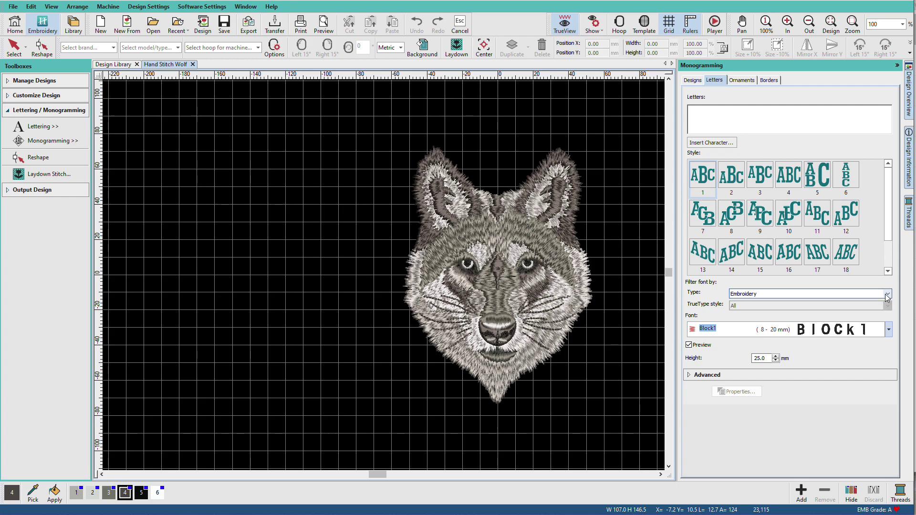
Step: Filter the monogram font Type to TrueType, then to Keyboard Design Collection
{"action": "left_click", "coordinate": [887, 294]}
{"action": "left_click", "coordinate": [743, 322]}
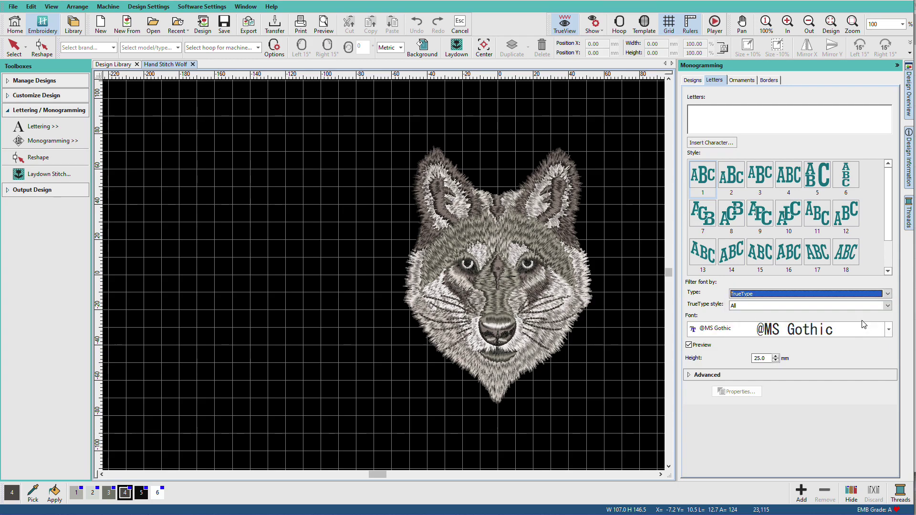
{"action": "left_click", "coordinate": [887, 294]}
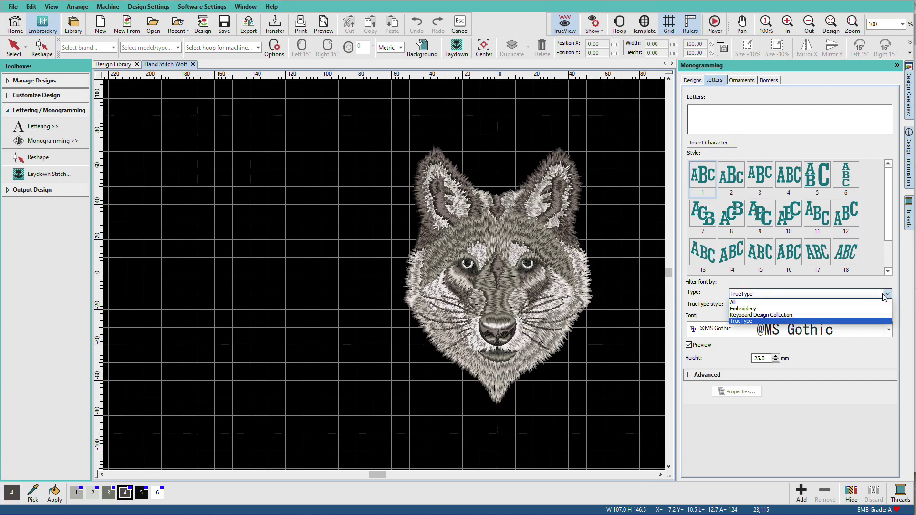
{"action": "left_click", "coordinate": [853, 316]}
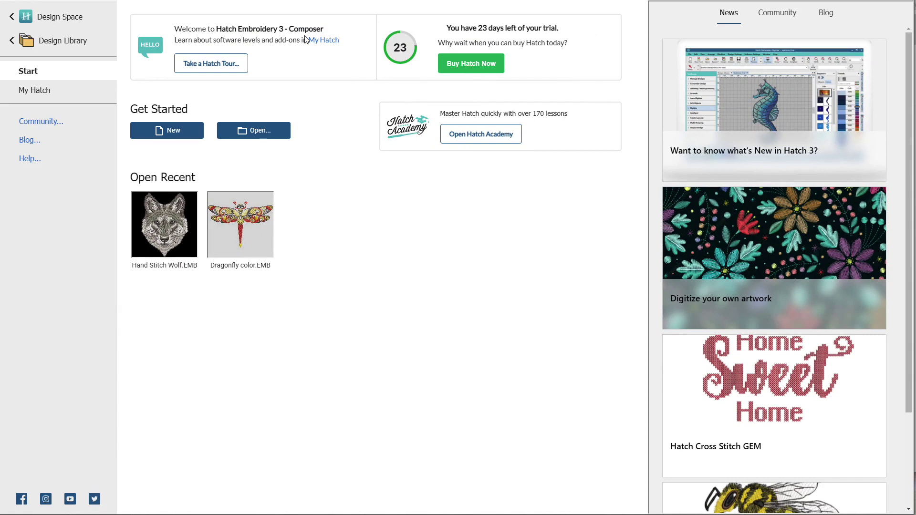
Step: Open Hand Stitch Wolf at the Composer level and expand the Auto-Digitize toolbox
{"action": "left_click", "coordinate": [163, 224]}
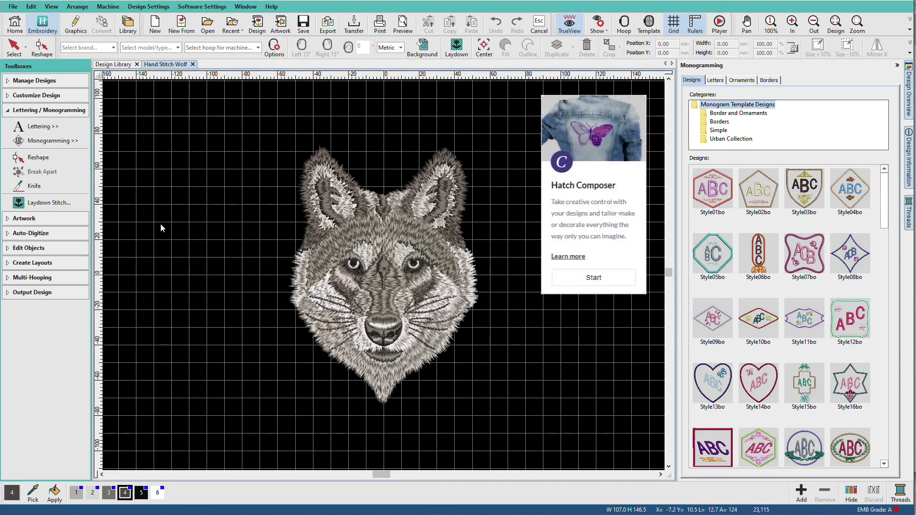
{"action": "left_click", "coordinate": [7, 233]}
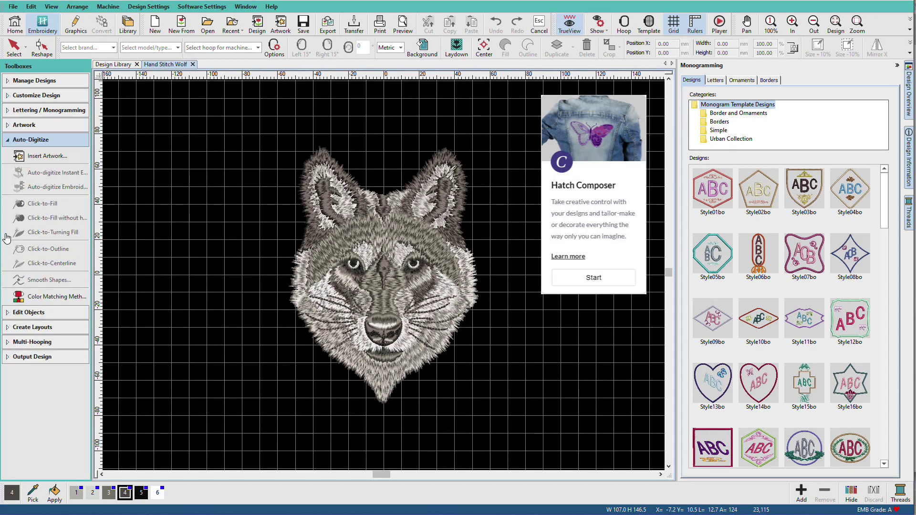